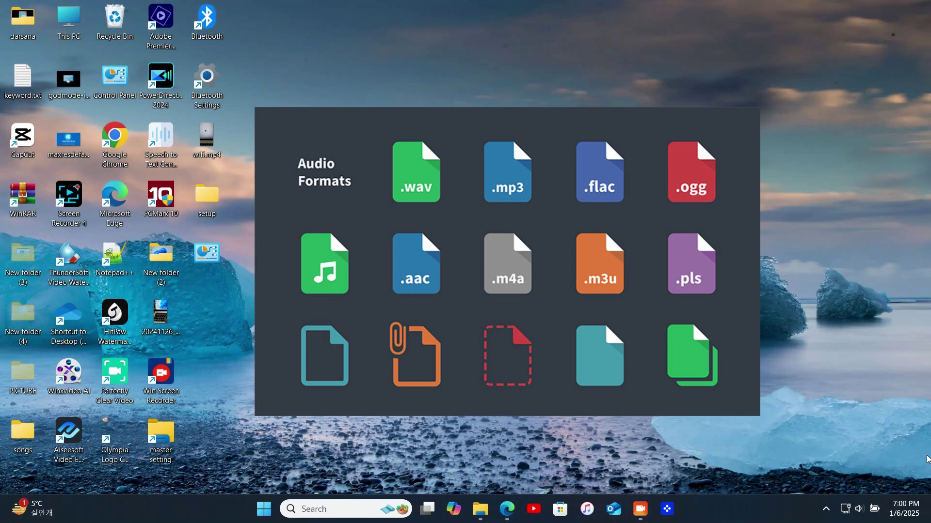
Launch System Information with the msinfo32 command.
key("super+r")
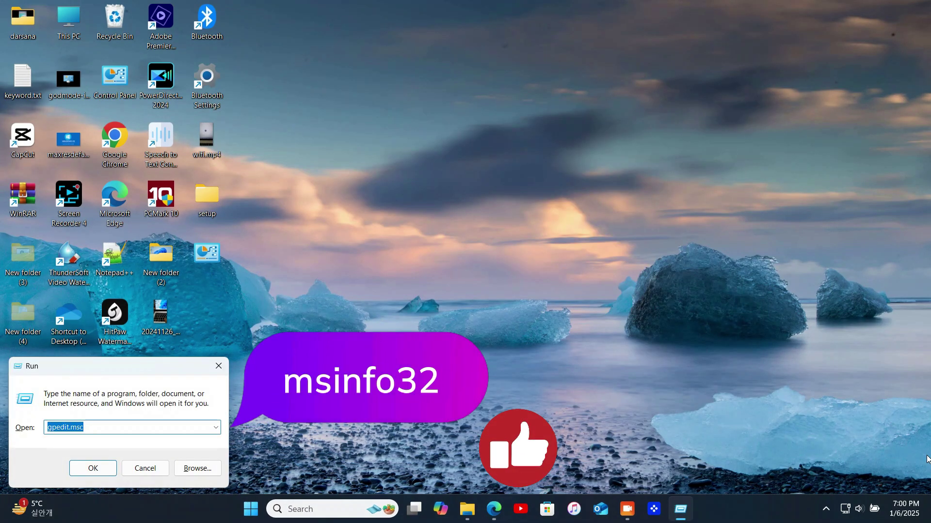
type("ms")
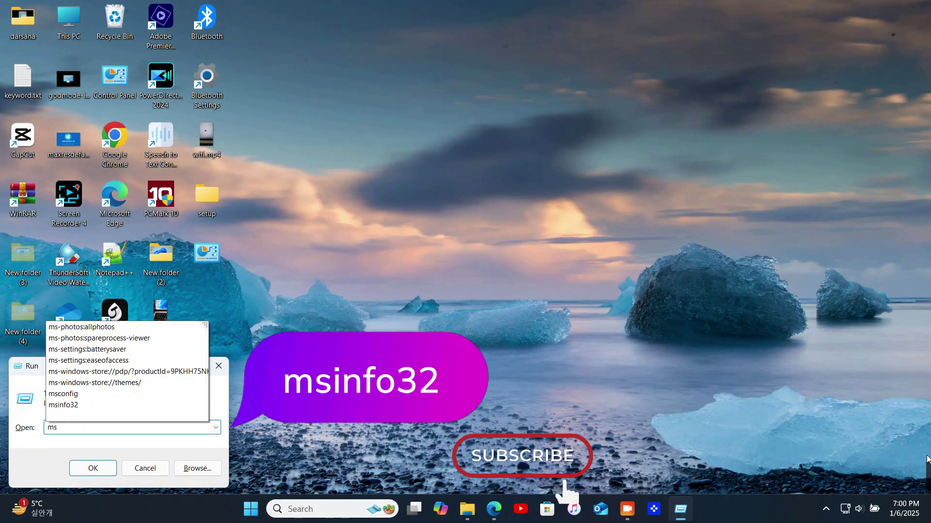
type("info")
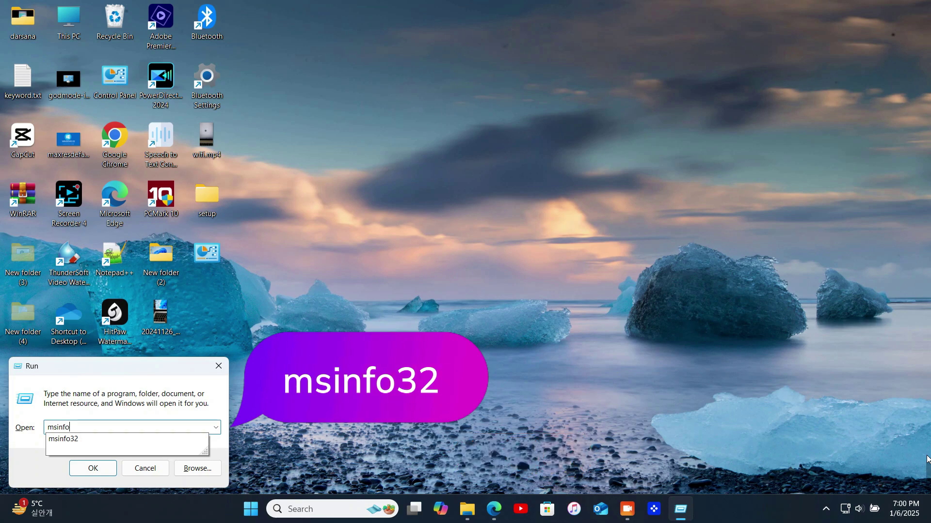
type("32")
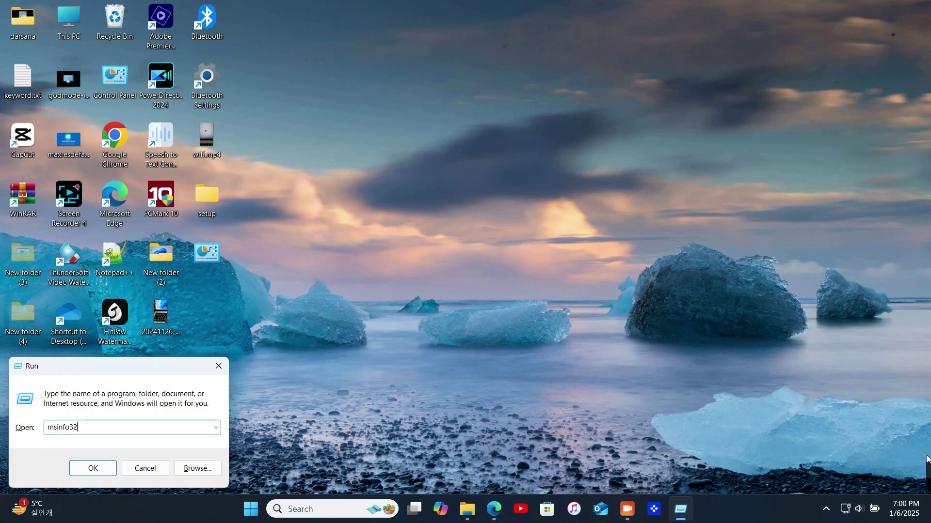
key("Return")
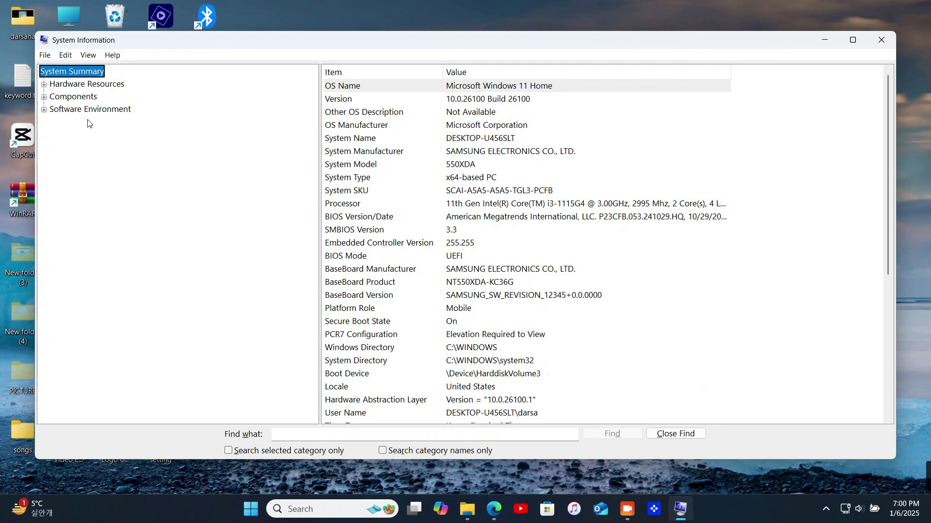
List the installed Audio Codecs under Components > Multimedia, then bring up Windows Settings.
double_click(69, 99)
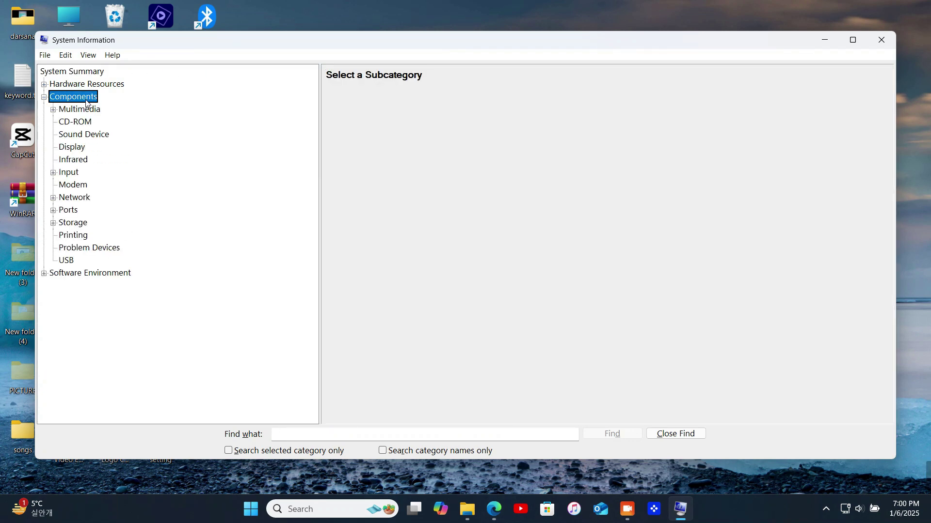
left_click(86, 113)
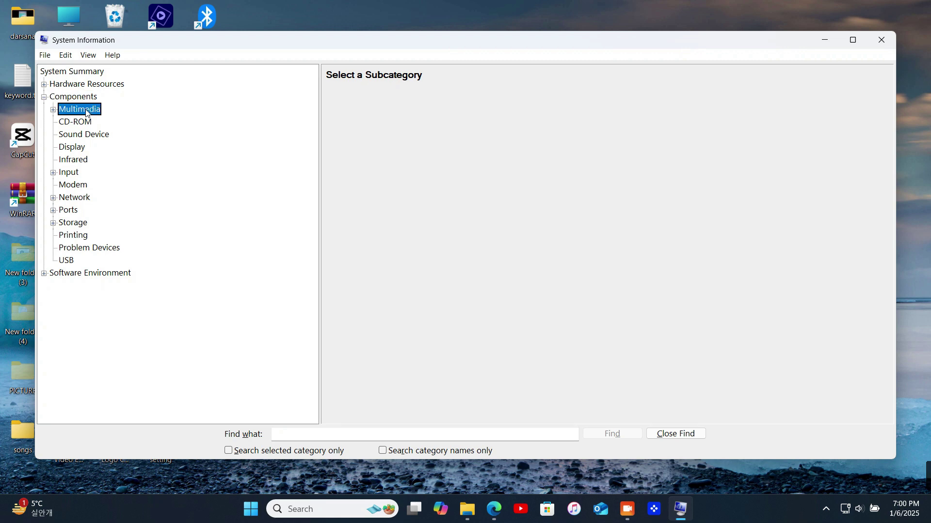
double_click(87, 113)
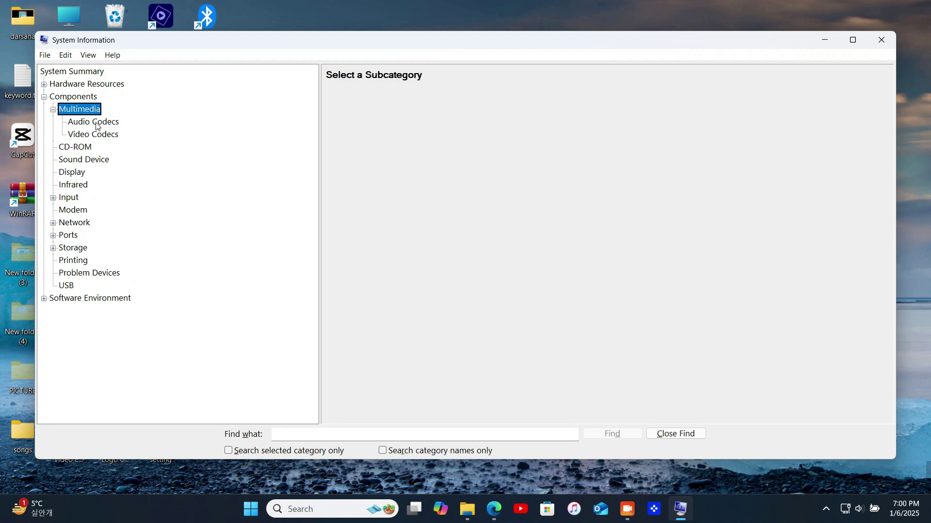
left_click(94, 123)
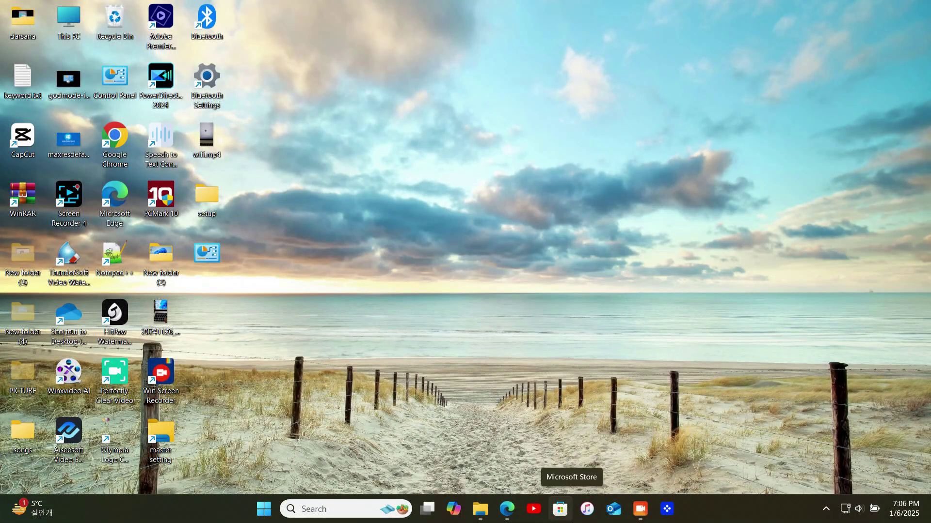
key("super+i")
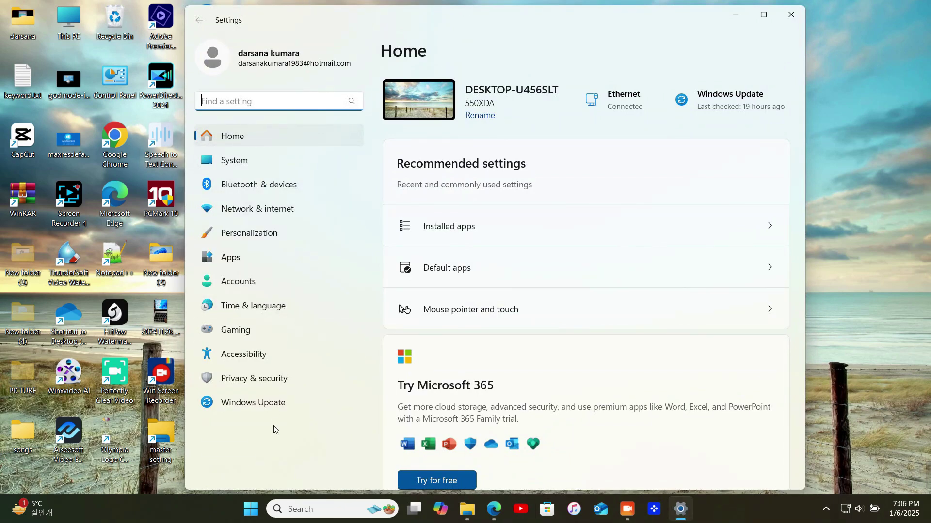
Check Windows Update for new updates, confirm the PC is up to date, and close Settings.
left_click(268, 410)
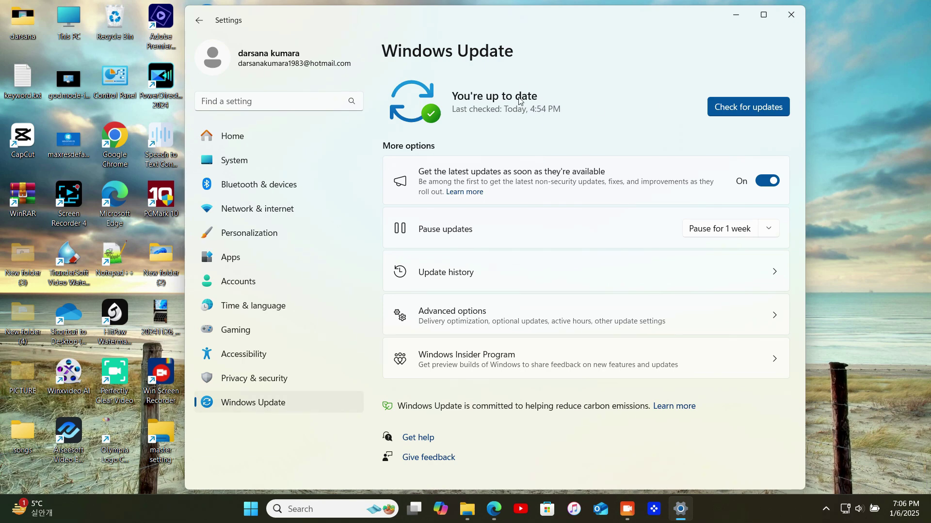
left_click(723, 108)
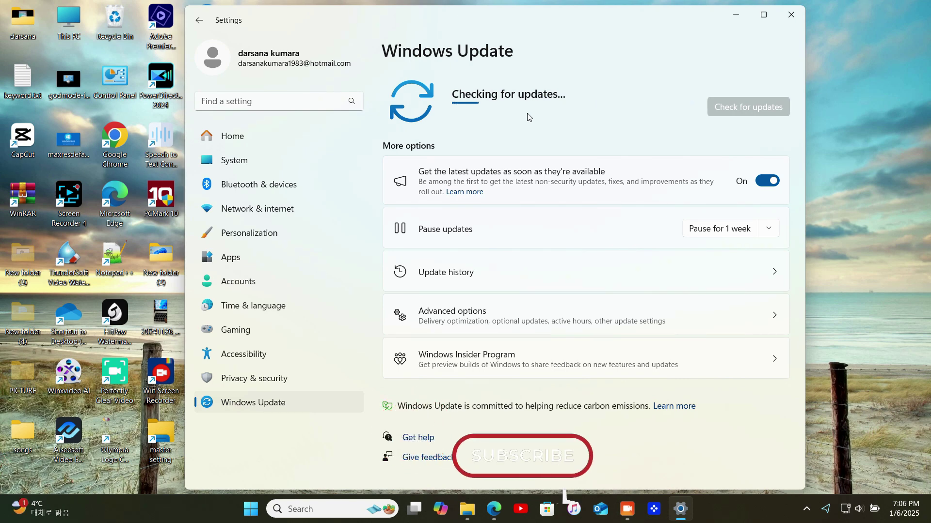
left_click(628, 515)
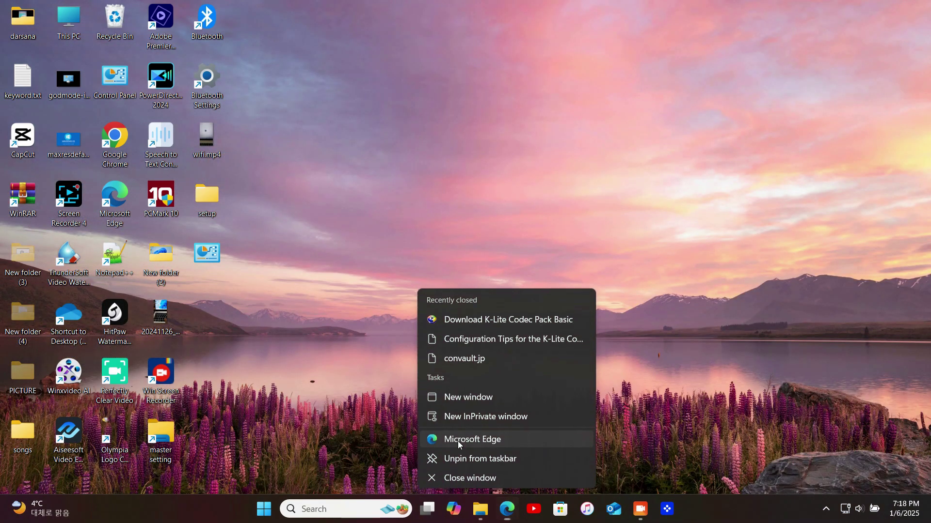
In a new Edge window, navigate to the K-Lite Codec Pack Basic download page.
left_click(458, 440)
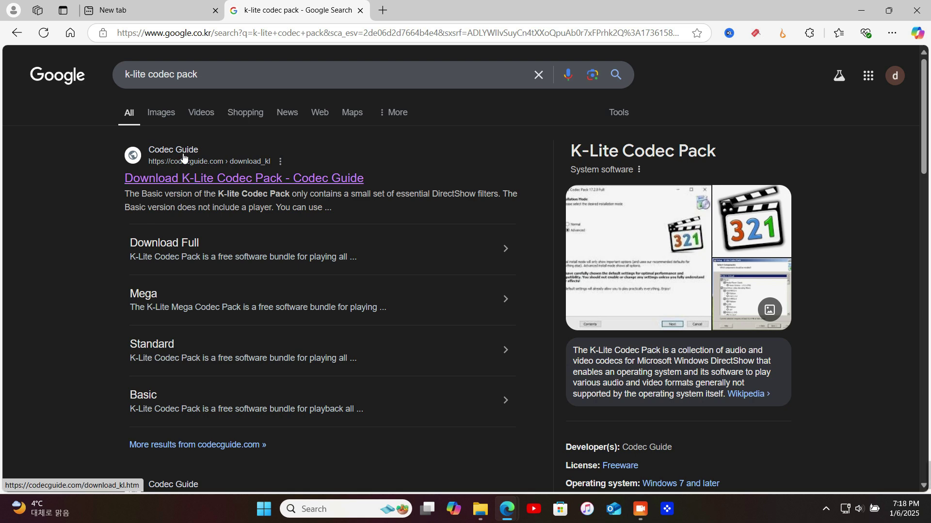
left_click(184, 179)
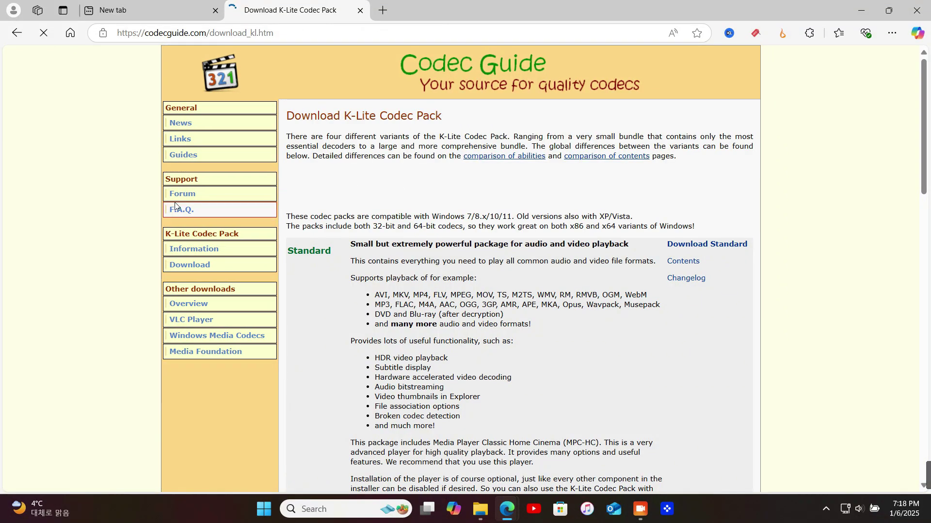
scroll(334, 286, "down", 5)
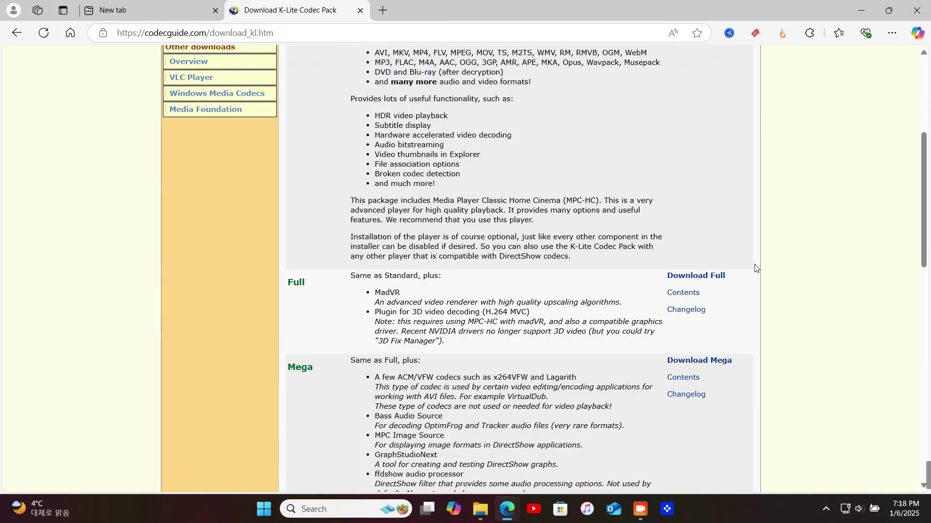
left_click(699, 279)
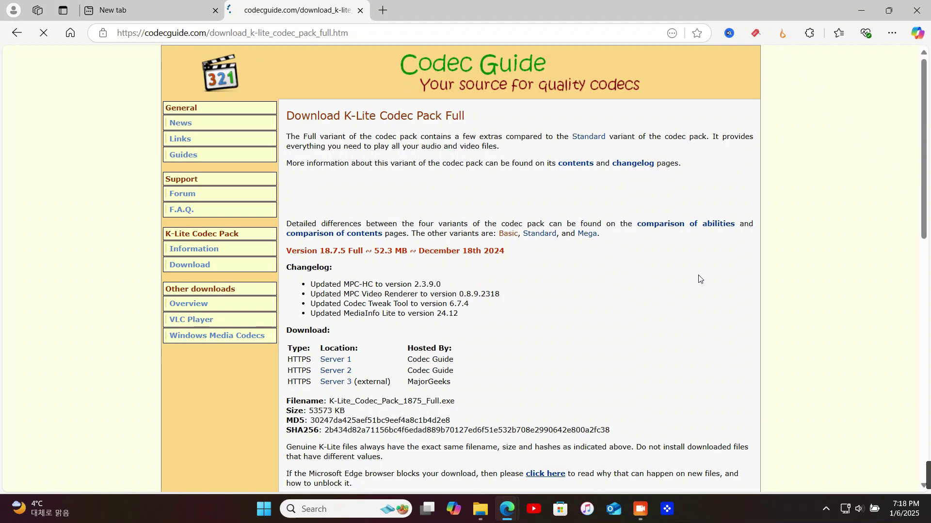
key("alt+Left")
scroll(712, 383, "down", 5)
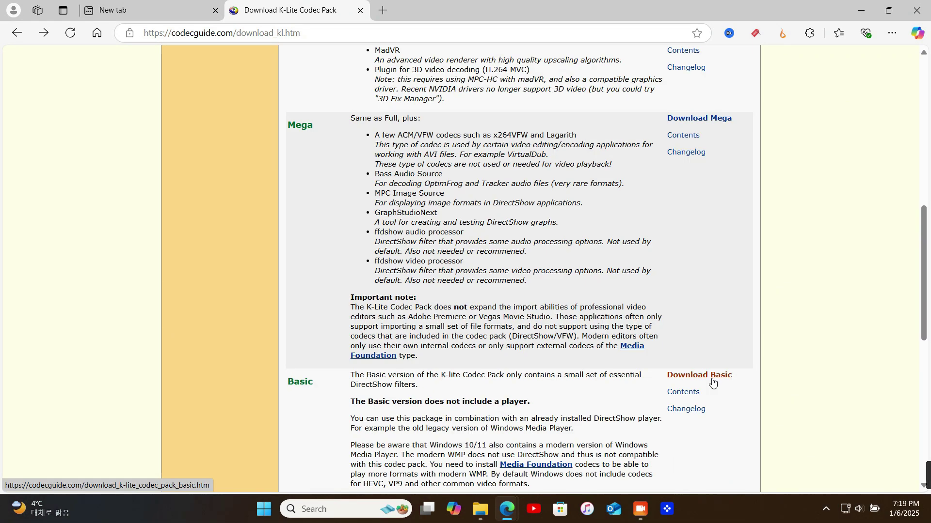
left_click(712, 382)
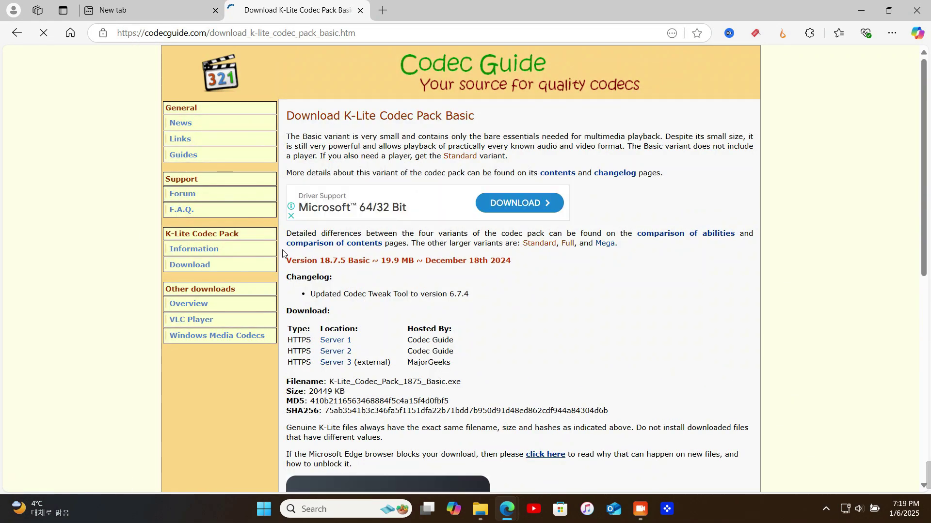
Download K-Lite_Codec_Pack_1875_Basic.exe from Server 1, launch it, and minimize Edge.
left_click(326, 342)
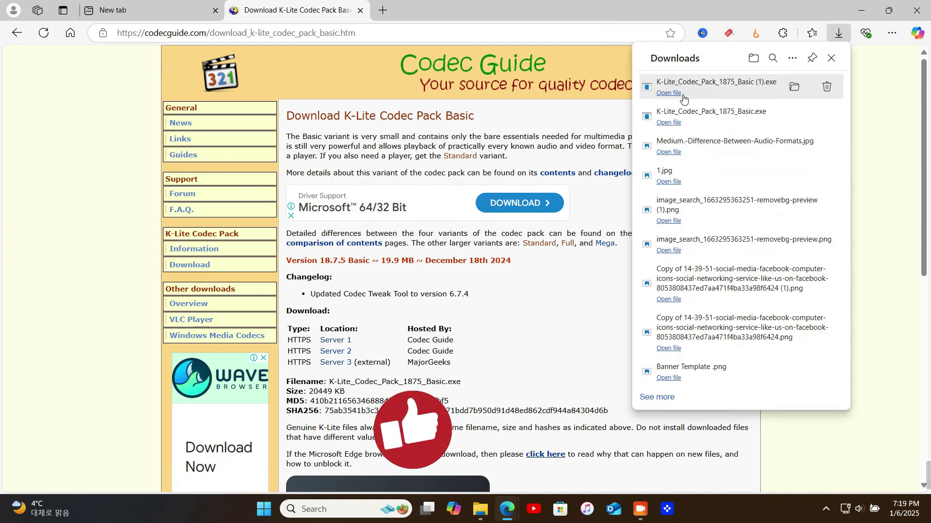
left_click(660, 95)
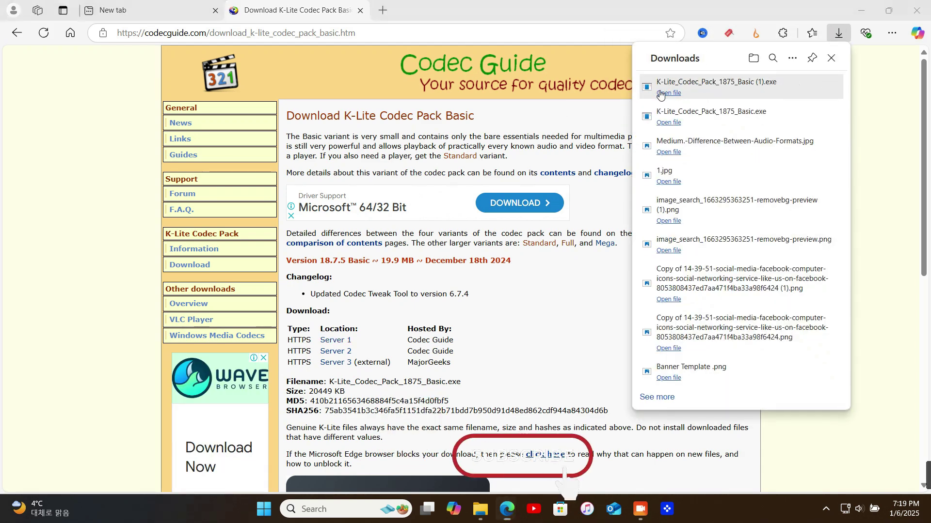
left_click(360, 361)
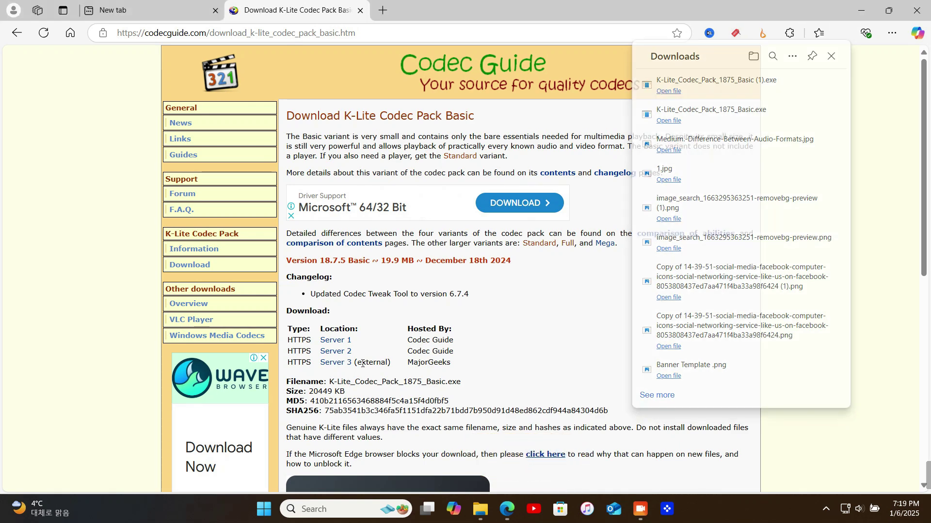
left_click(861, 10)
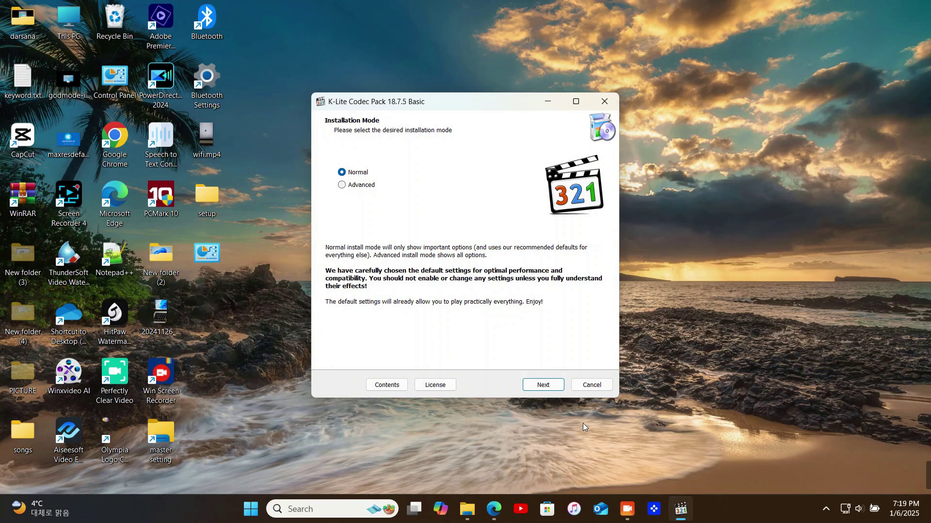
Choose Normal installation mode and leave the preferred audio player empty.
left_click(554, 389)
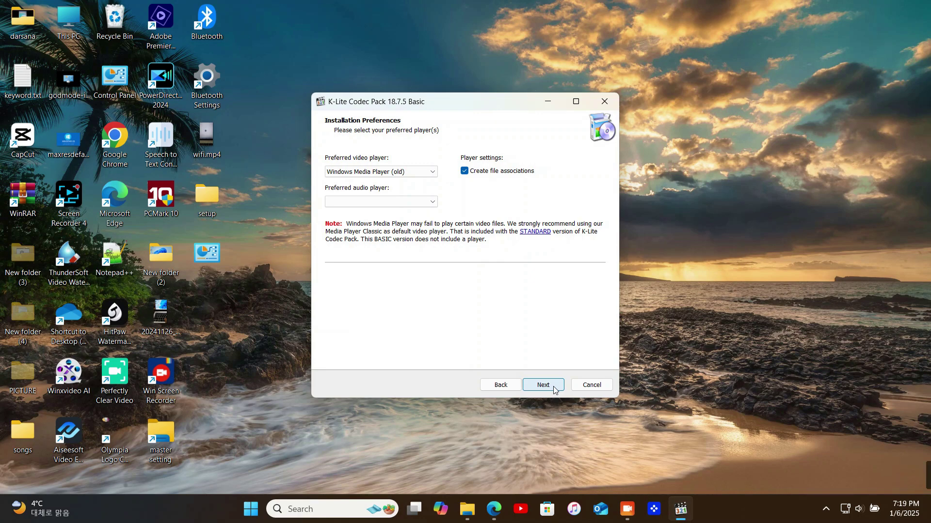
left_click(422, 202)
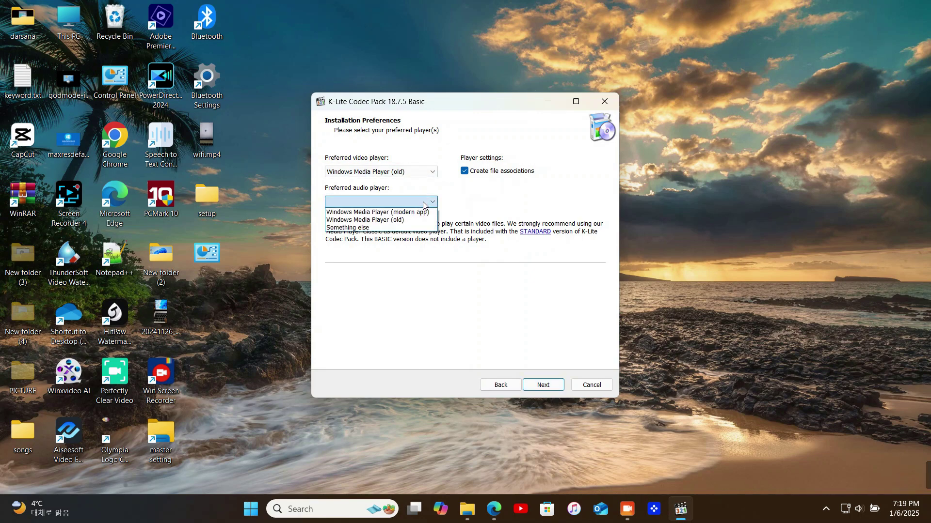
left_click(474, 208)
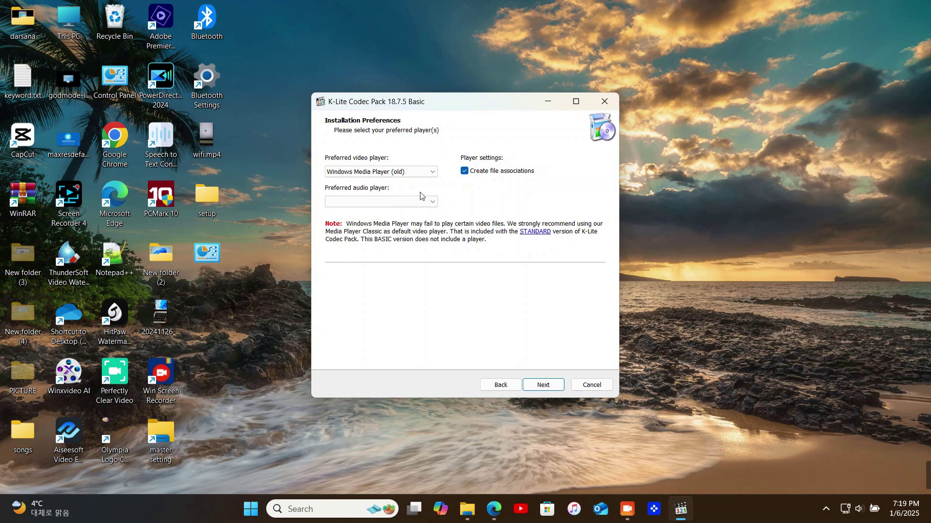
left_click(422, 201)
left_click(458, 210)
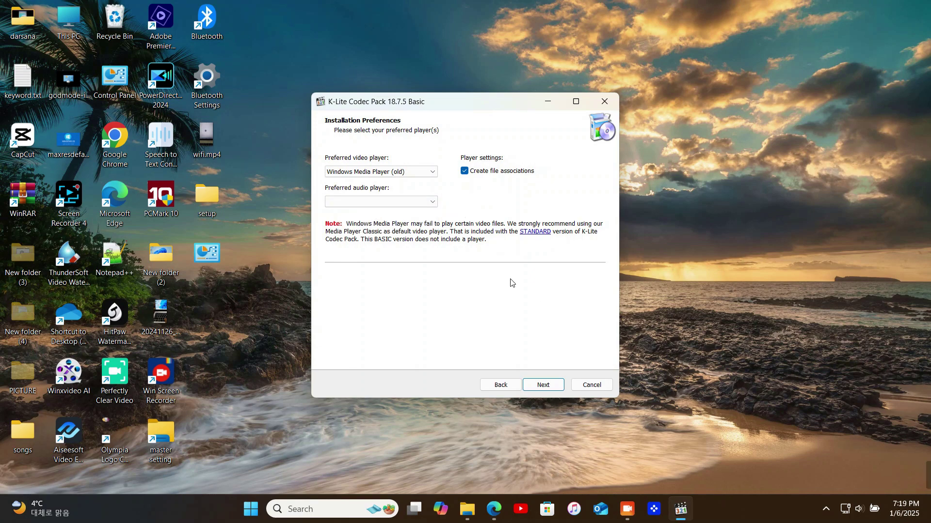
Accept the default tasks, hardware acceleration, language and audio settings, and start the installation.
left_click(552, 390)
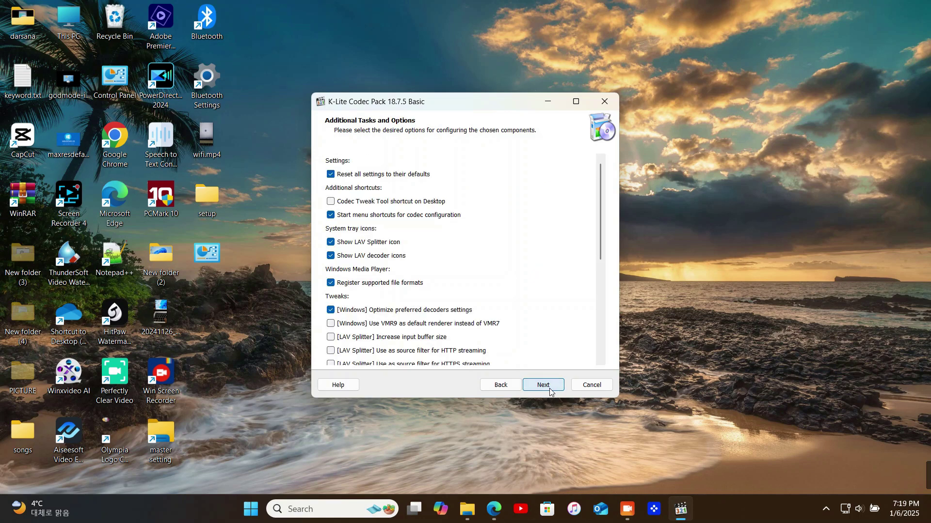
left_click(550, 391)
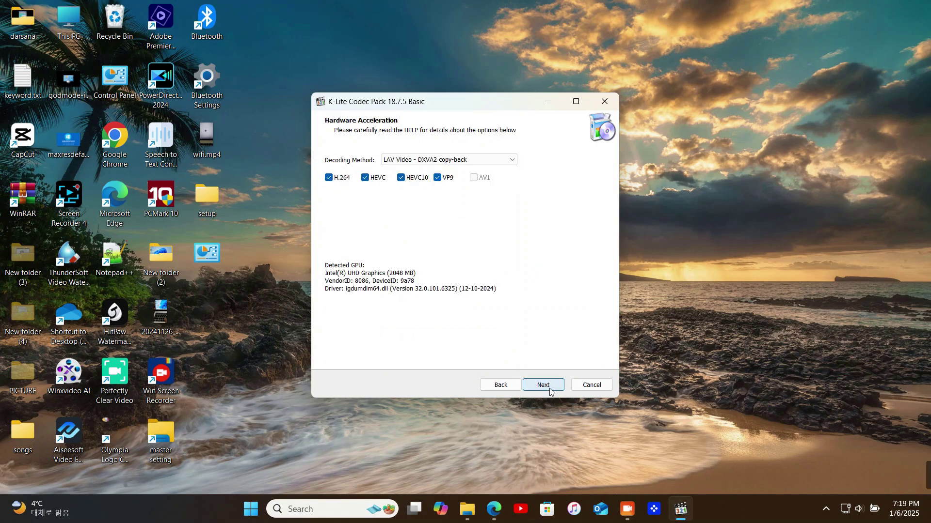
left_click(550, 391)
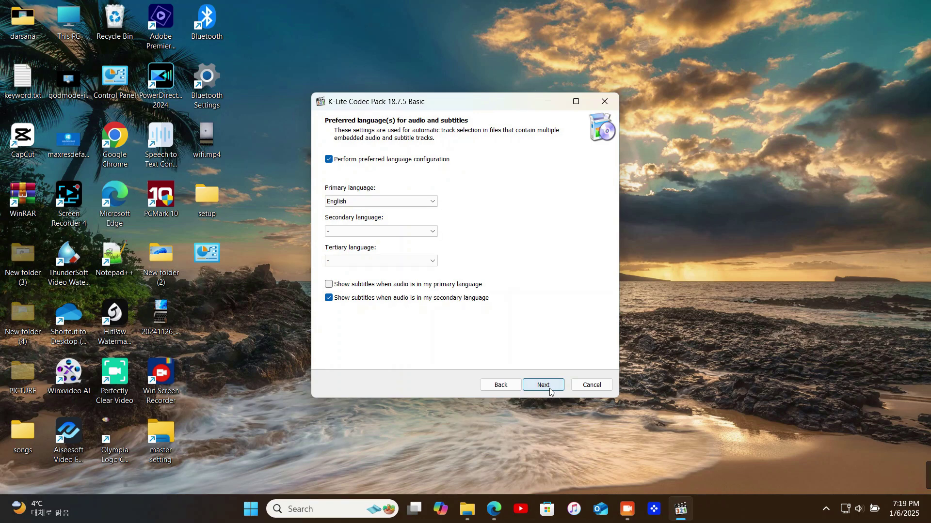
left_click(551, 391)
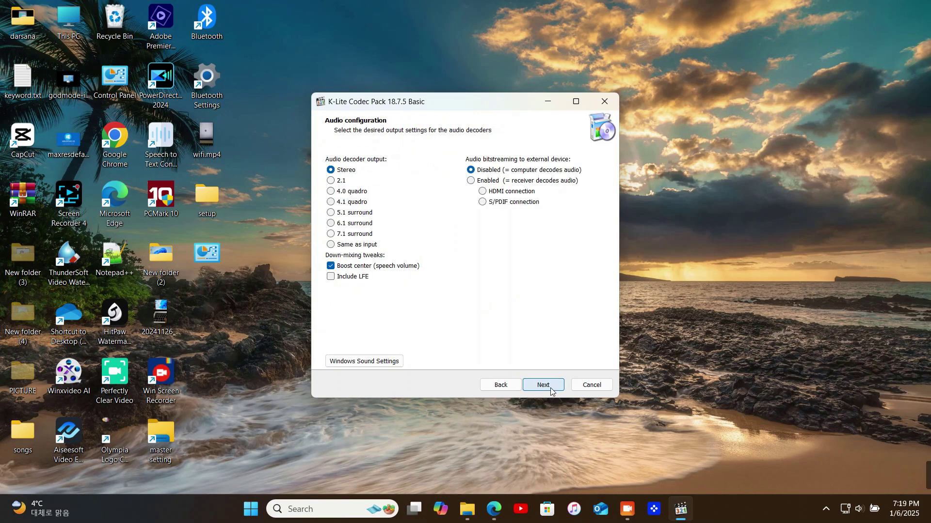
left_click(551, 391)
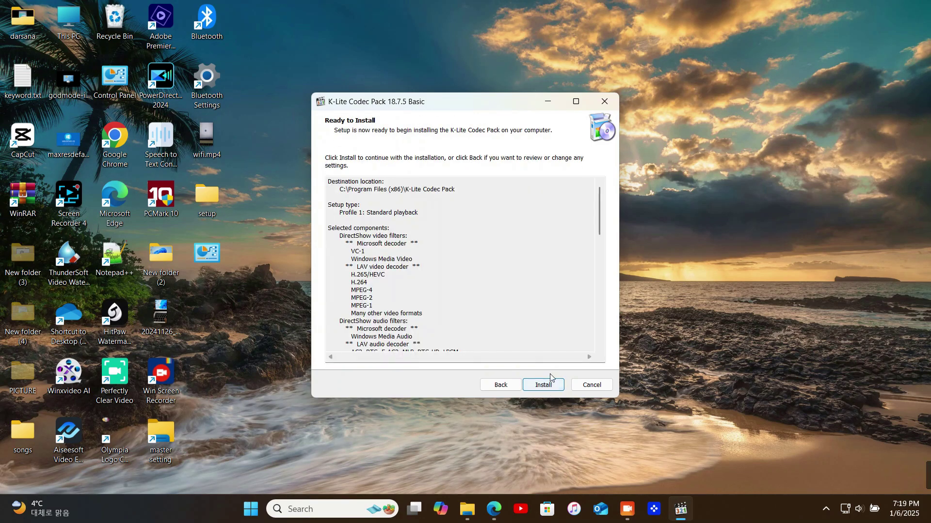
left_click(552, 389)
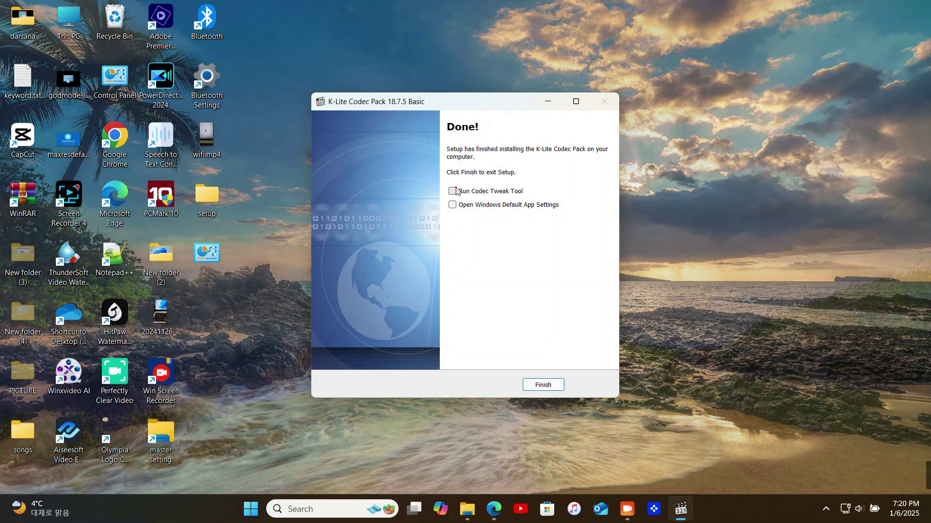
Enable Run Codec Tweak Tool and finish setup so Codec Tweak Tool 6.7.4 opens.
left_click(452, 191)
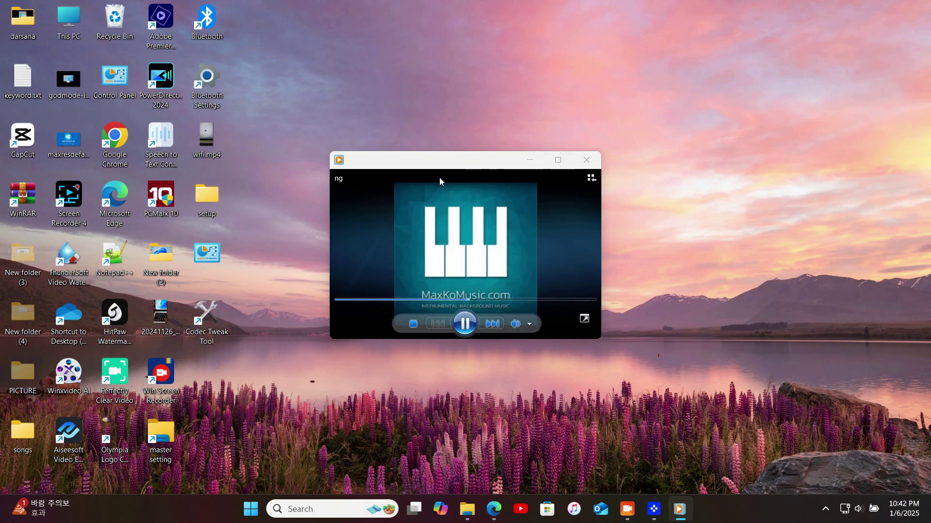
left_click(662, 480)
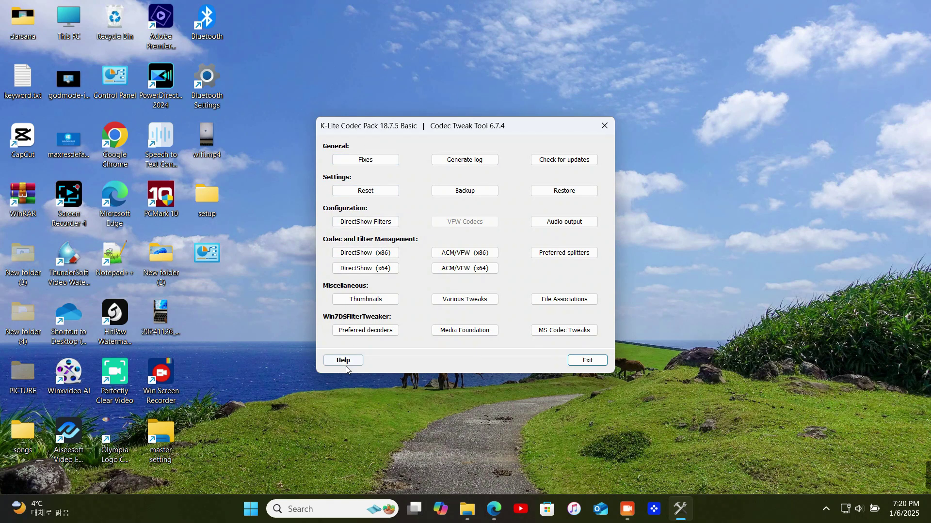